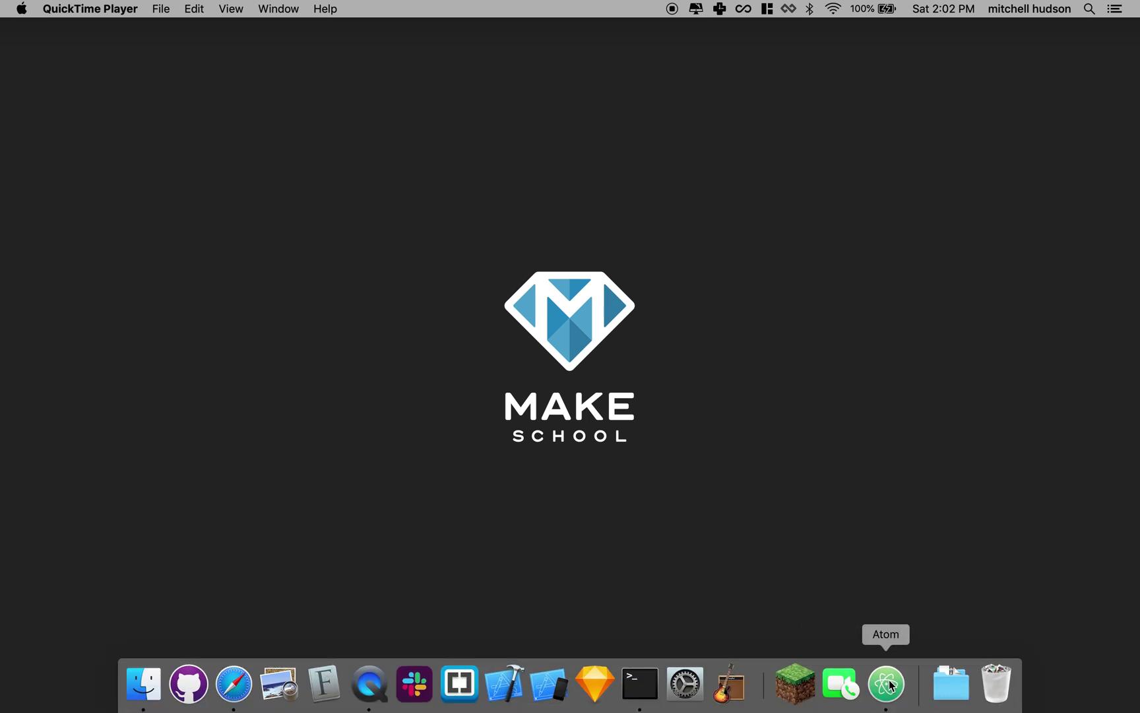
# Step: Bring Atom forward and select createPlayer lines 33–41, from the sprite line through the animations
pyautogui.click(886, 684)
pyautogui.hscroll(-3, 499, 335)
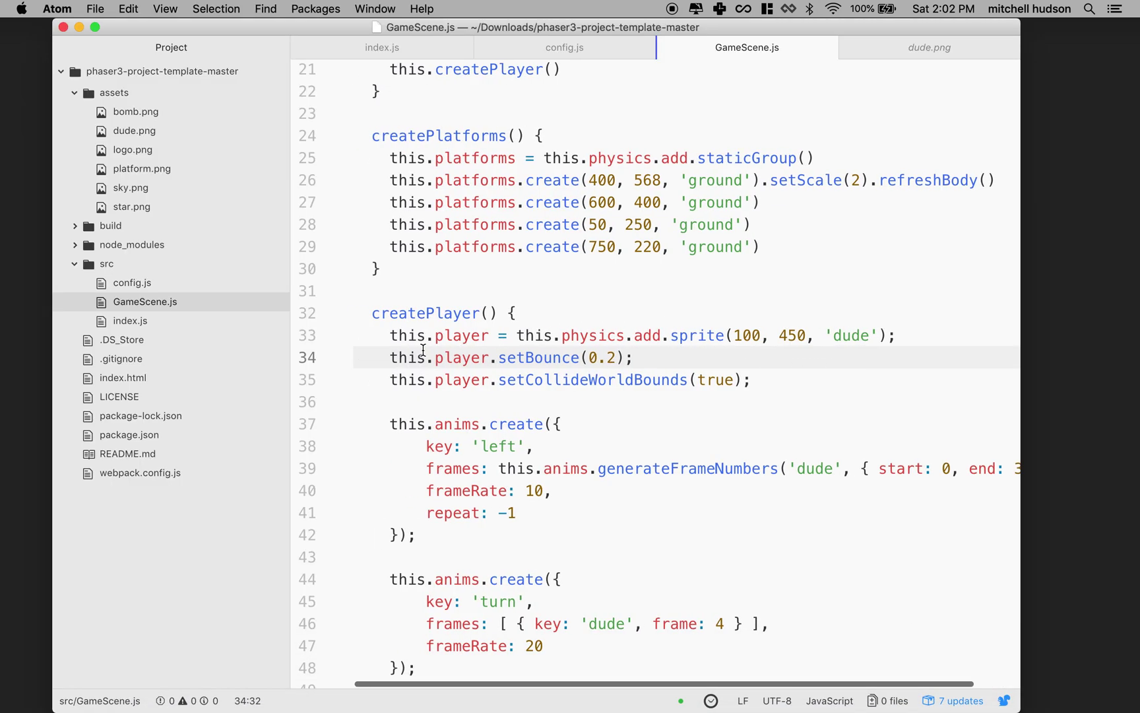
pyautogui.moveTo(376, 149); pyautogui.dragTo(400, 229)
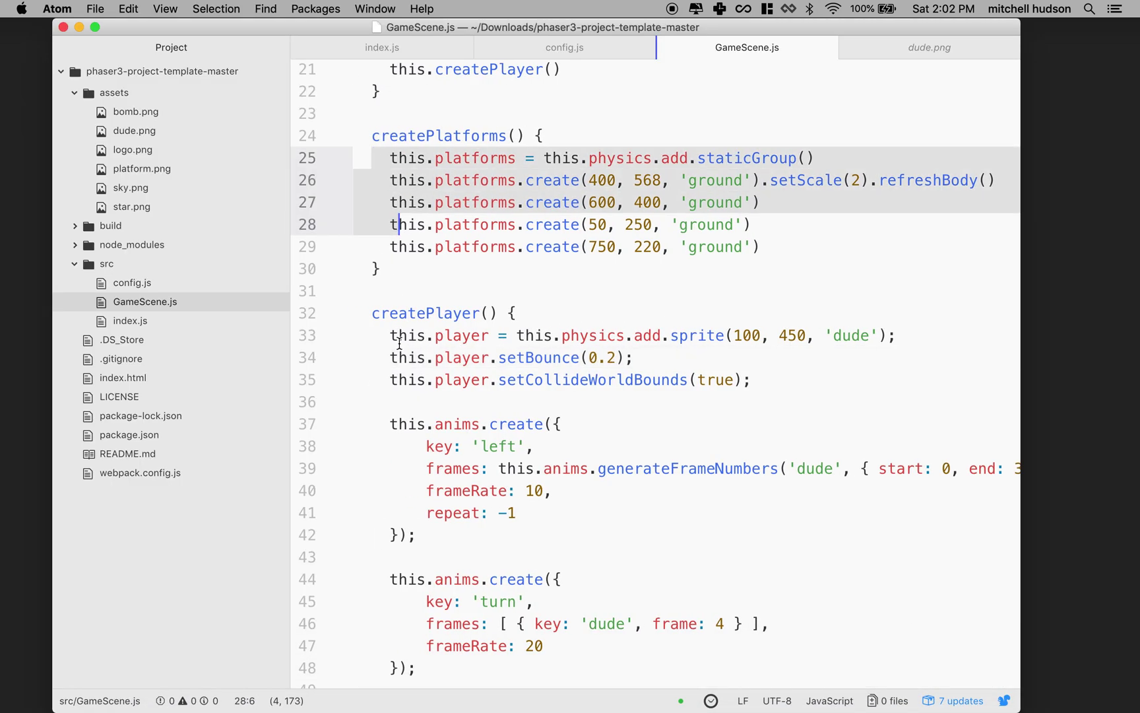
pyautogui.moveTo(399, 340); pyautogui.dragTo(421, 515)
pyautogui.moveTo(549, 686)
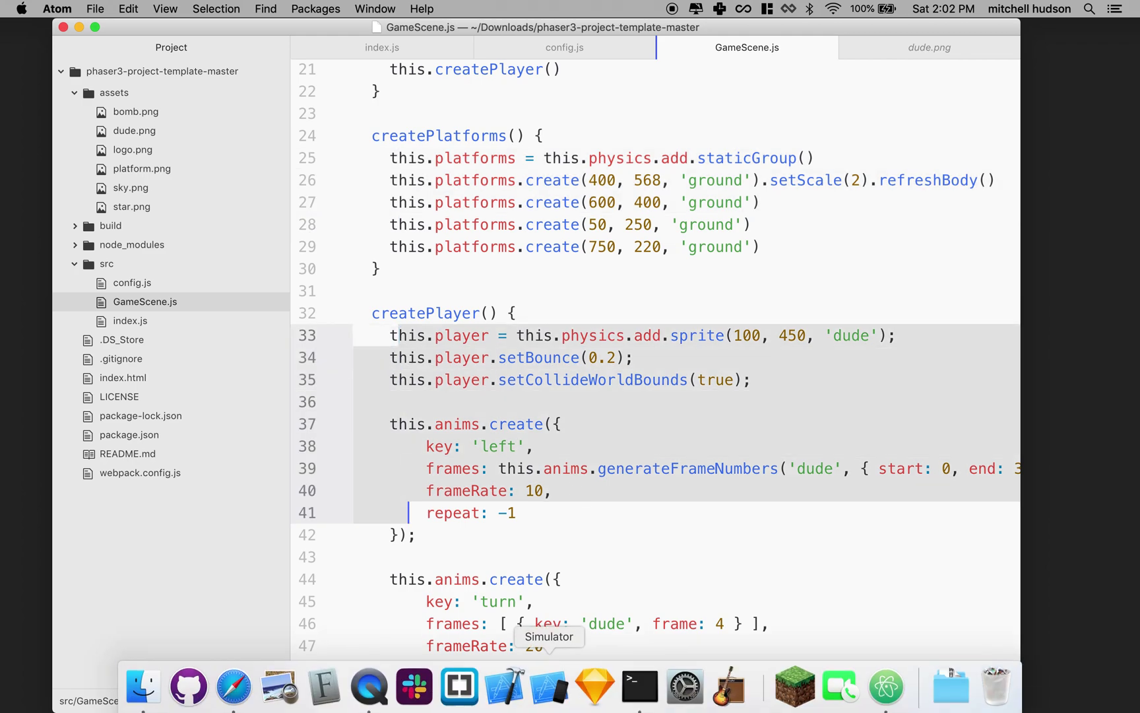
# Step: Reload the localhost:8000 game tab in Safari to watch the player fall
pyautogui.click(234, 684)
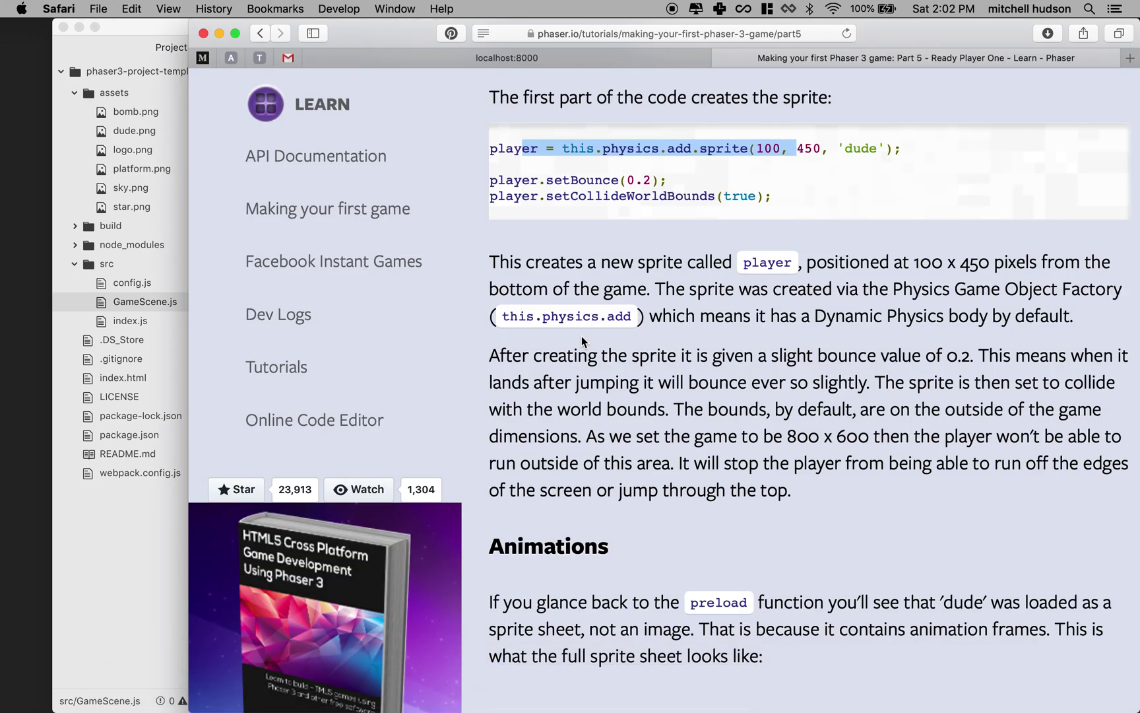
pyautogui.click(654, 61)
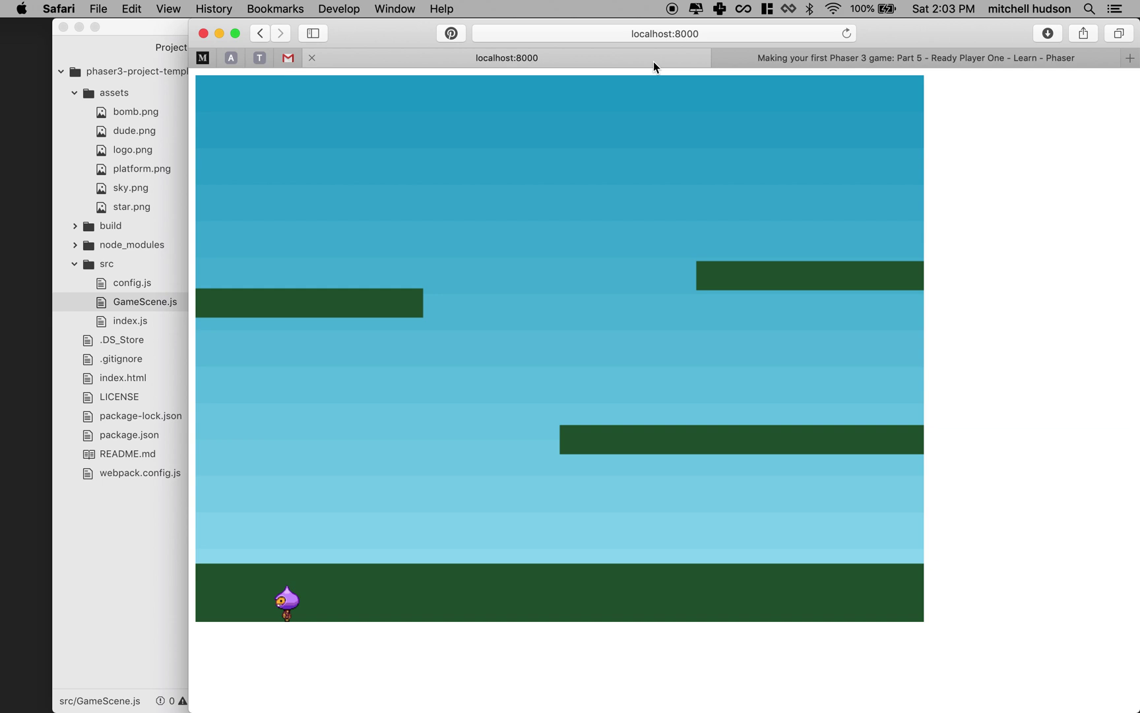
pyautogui.press('super+r')
# Step: Select line 35, this.player.setCollideWorldBounds(true);, in GameScene.js
pyautogui.click(143, 580)
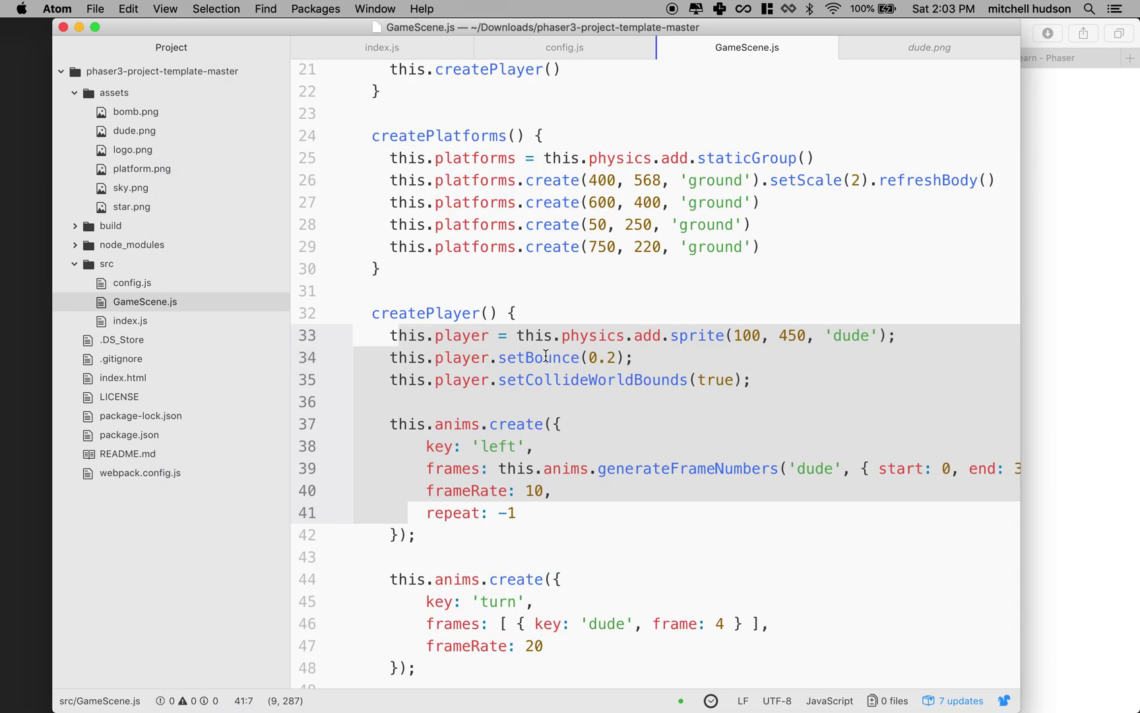
pyautogui.click(535, 376)
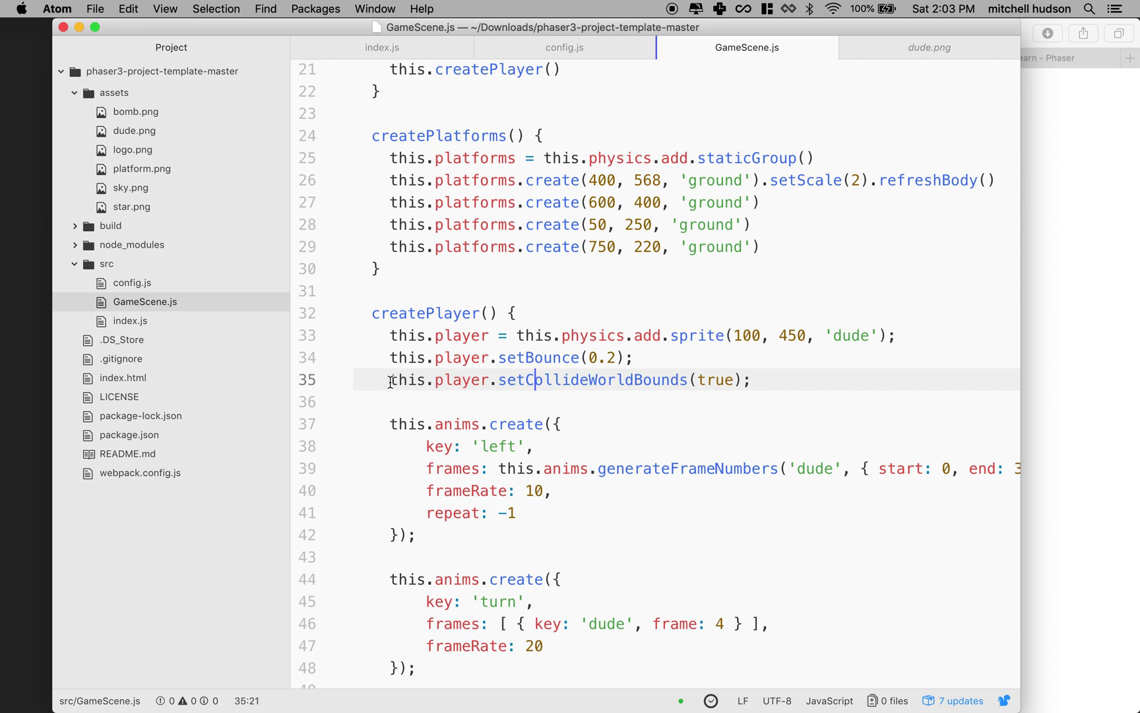
pyautogui.moveTo(389, 379); pyautogui.dragTo(775, 379)
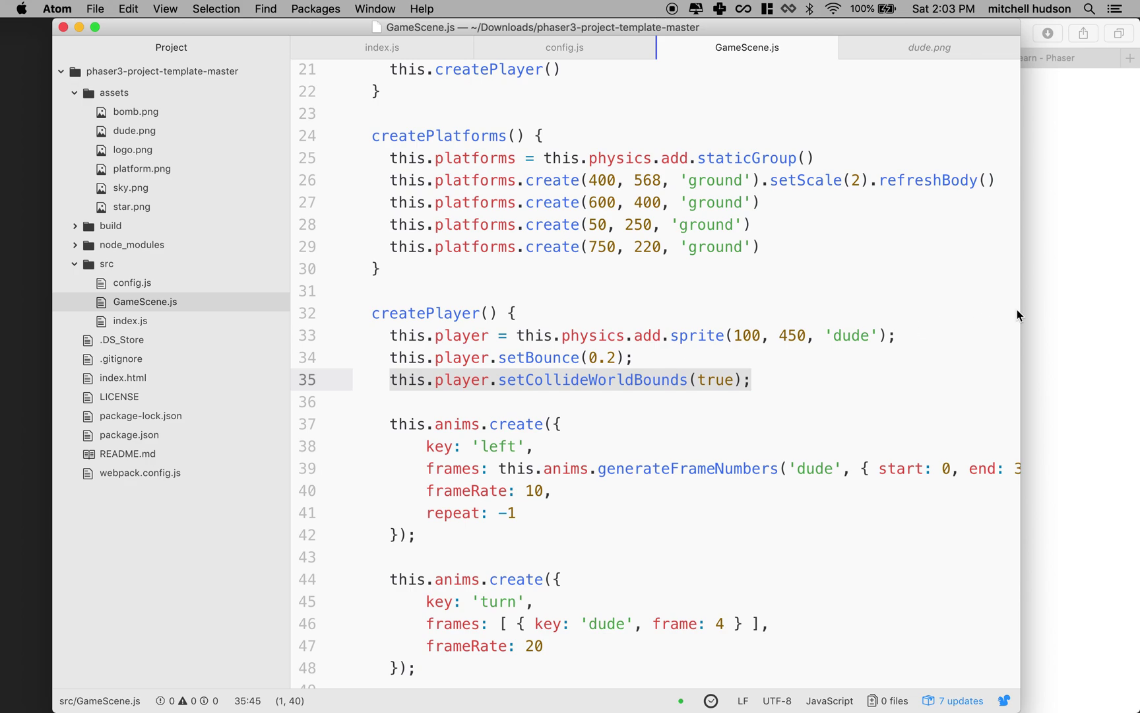
# Step: Open tutorial Part 6, Adding Physics, and select the physics.add.collider(player, platforms) line
pyautogui.click(1048, 315)
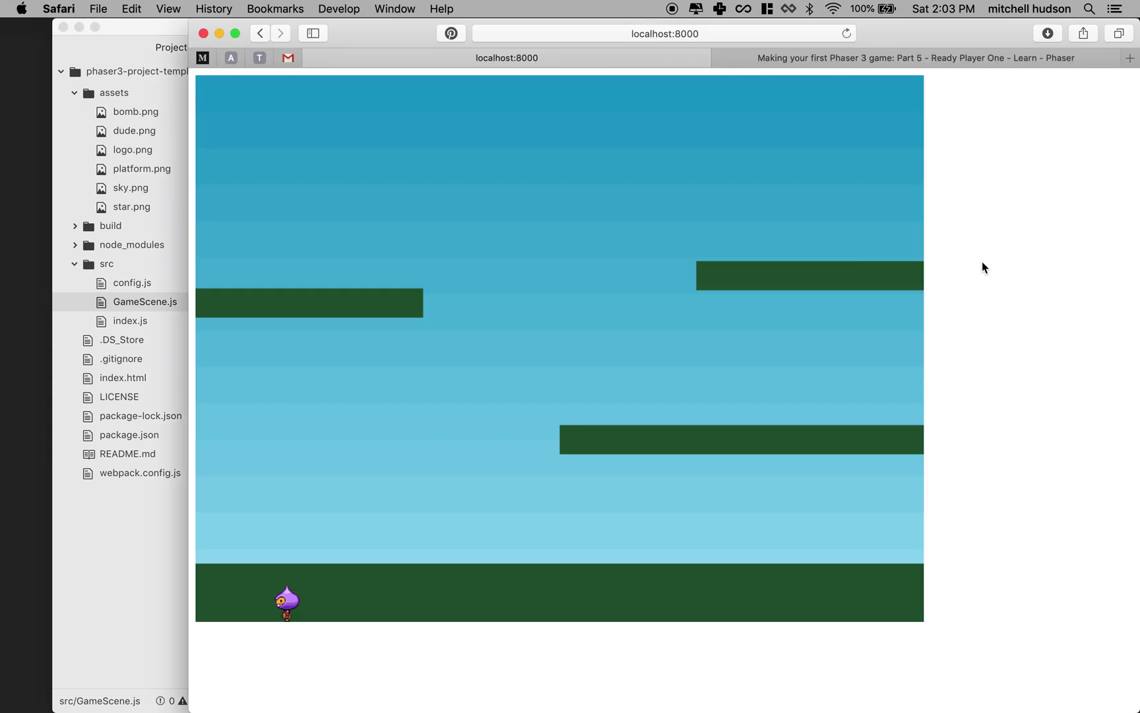
pyautogui.click(964, 56)
pyautogui.click(648, 162)
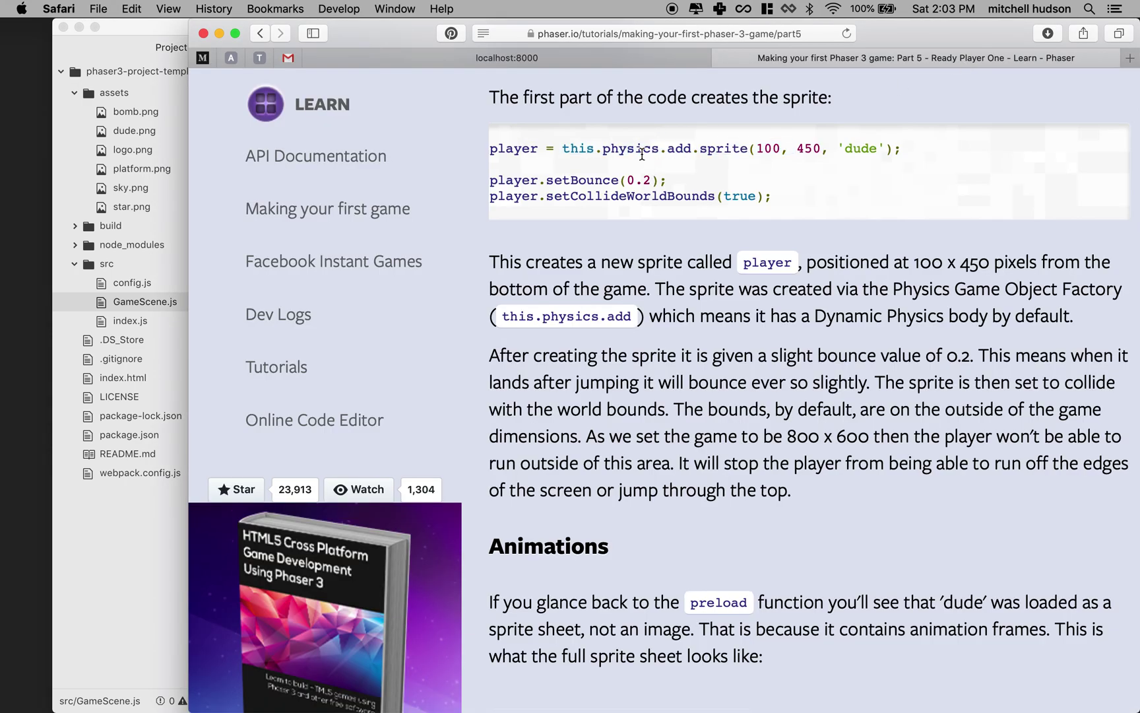
pyautogui.scroll(-10, 645, 158)
pyautogui.scroll(-10, 642, 157)
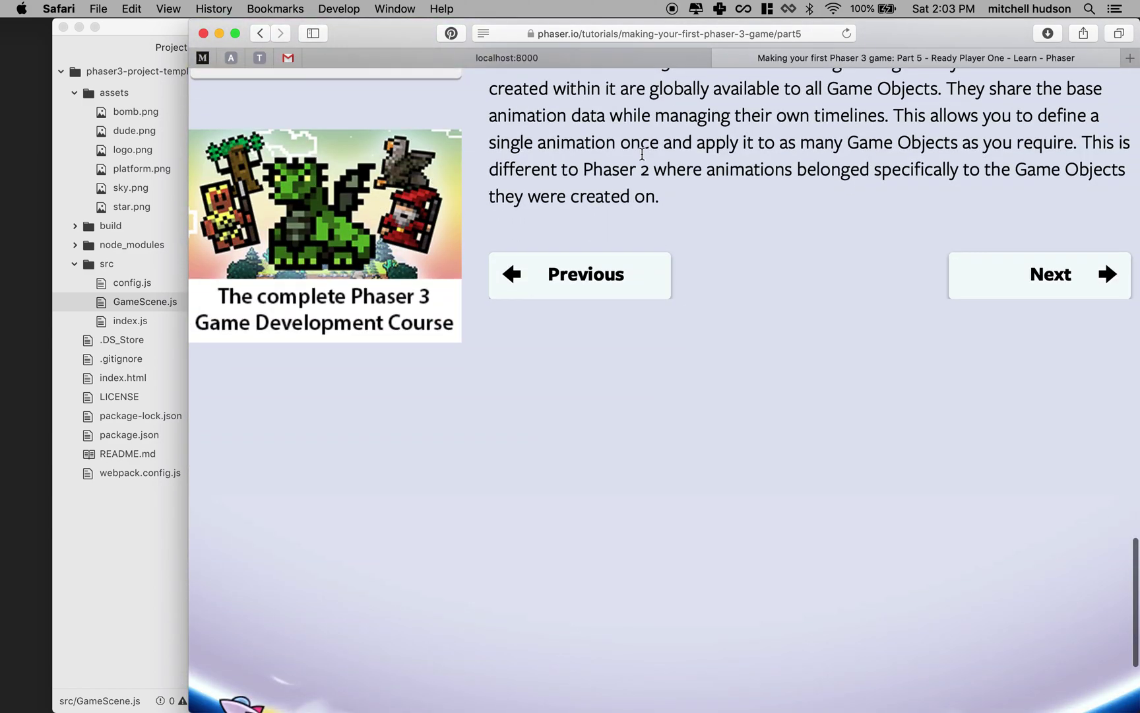
pyautogui.scroll(8, 643, 156)
pyautogui.scroll(-5, 642, 155)
pyautogui.scroll(-2, 573, 560)
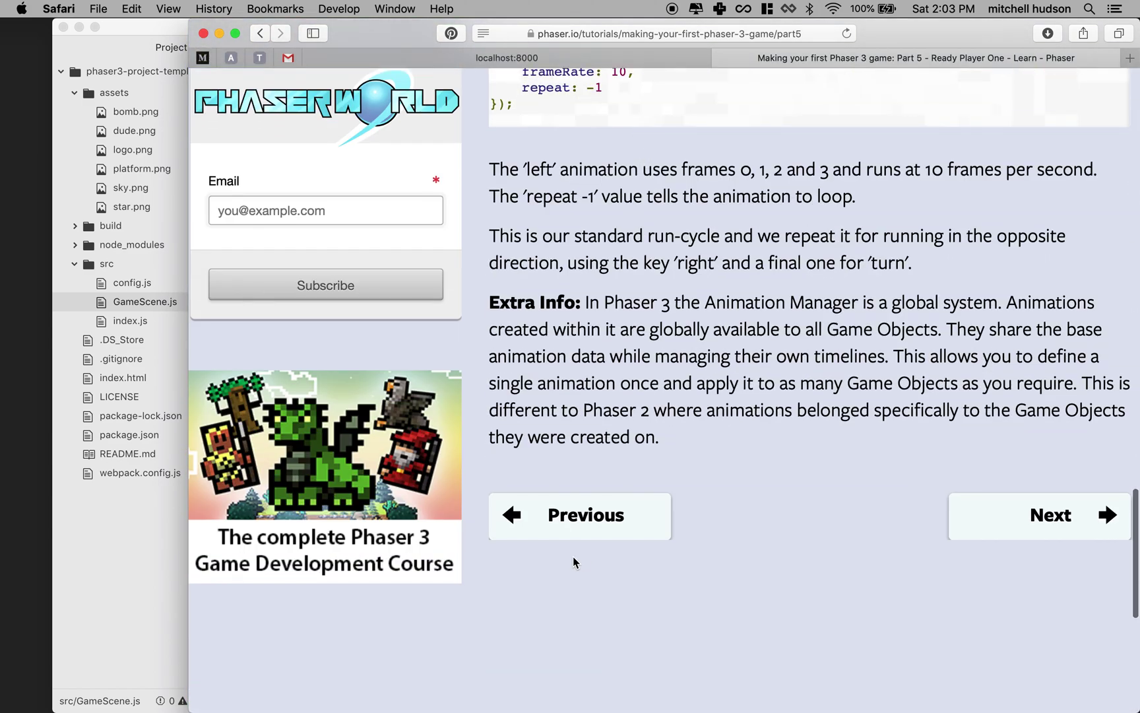
pyautogui.scroll(2, 573, 559)
pyautogui.scroll(10, 573, 560)
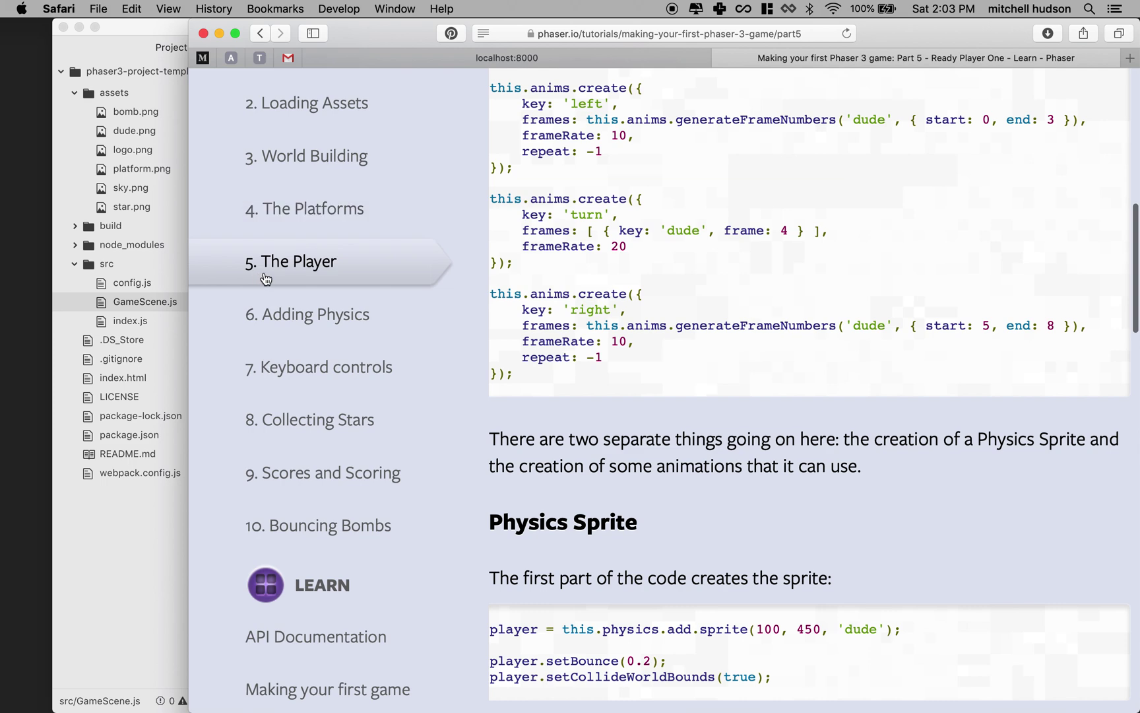
pyautogui.click(303, 321)
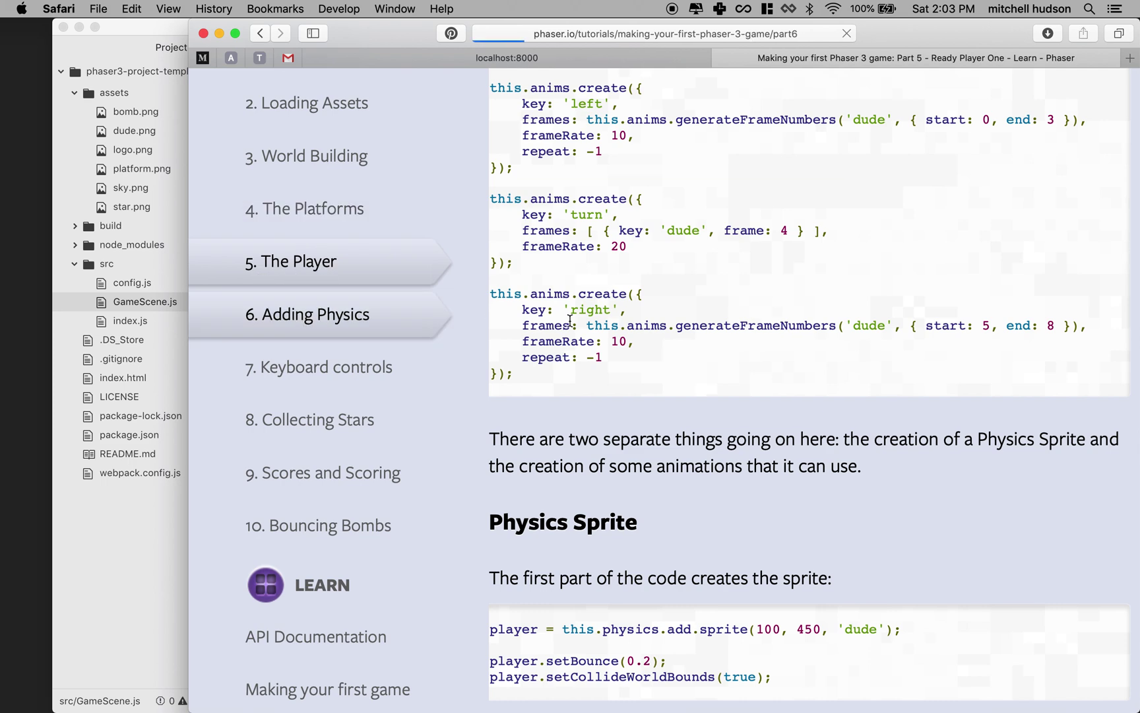
pyautogui.scroll(-10, 581, 321)
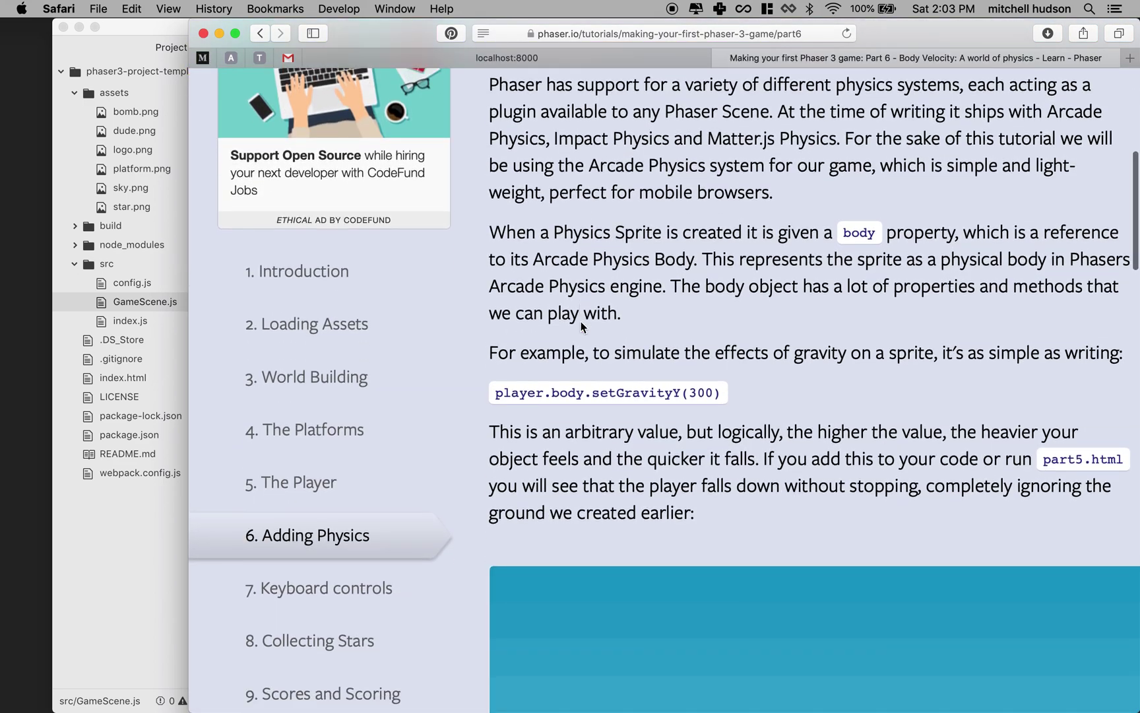
pyautogui.scroll(3, 581, 322)
pyautogui.scroll(2, 580, 322)
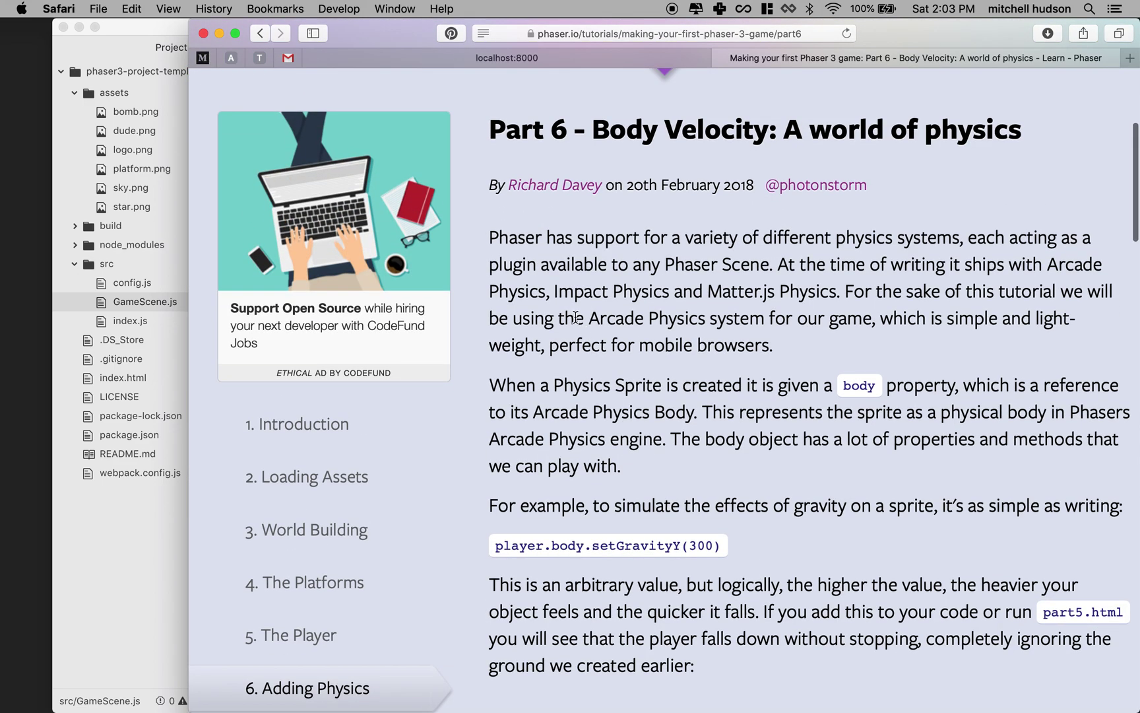
pyautogui.scroll(-5, 668, 417)
pyautogui.scroll(-2, 668, 418)
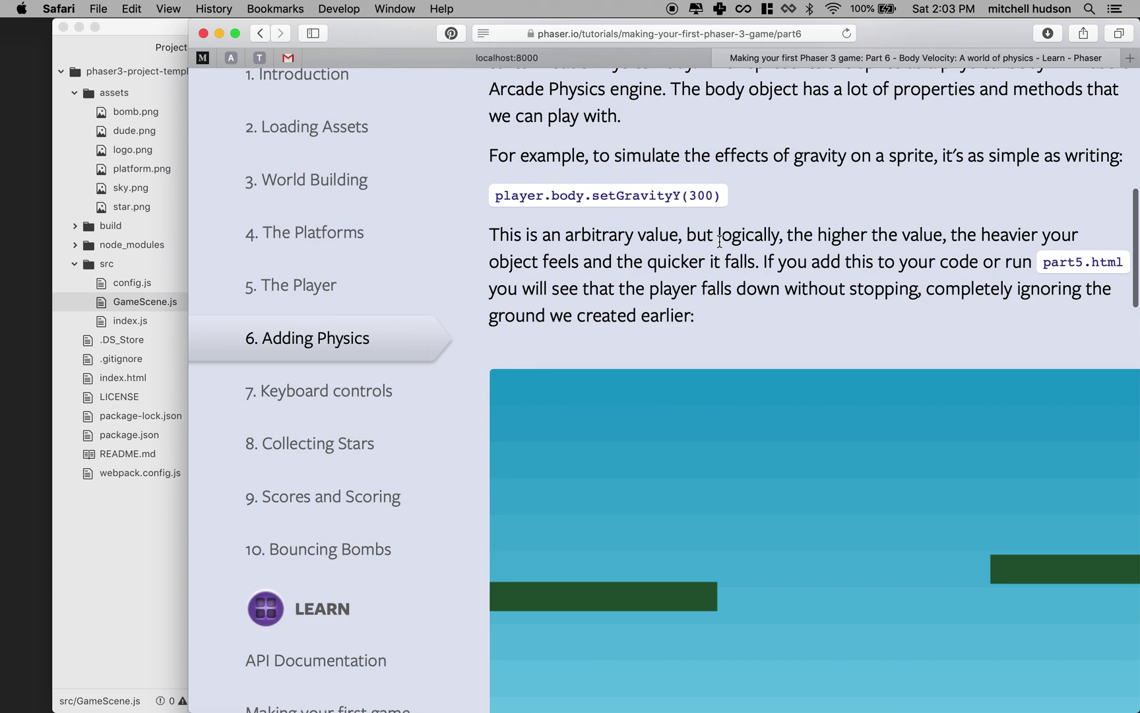
pyautogui.scroll(-6, 735, 344)
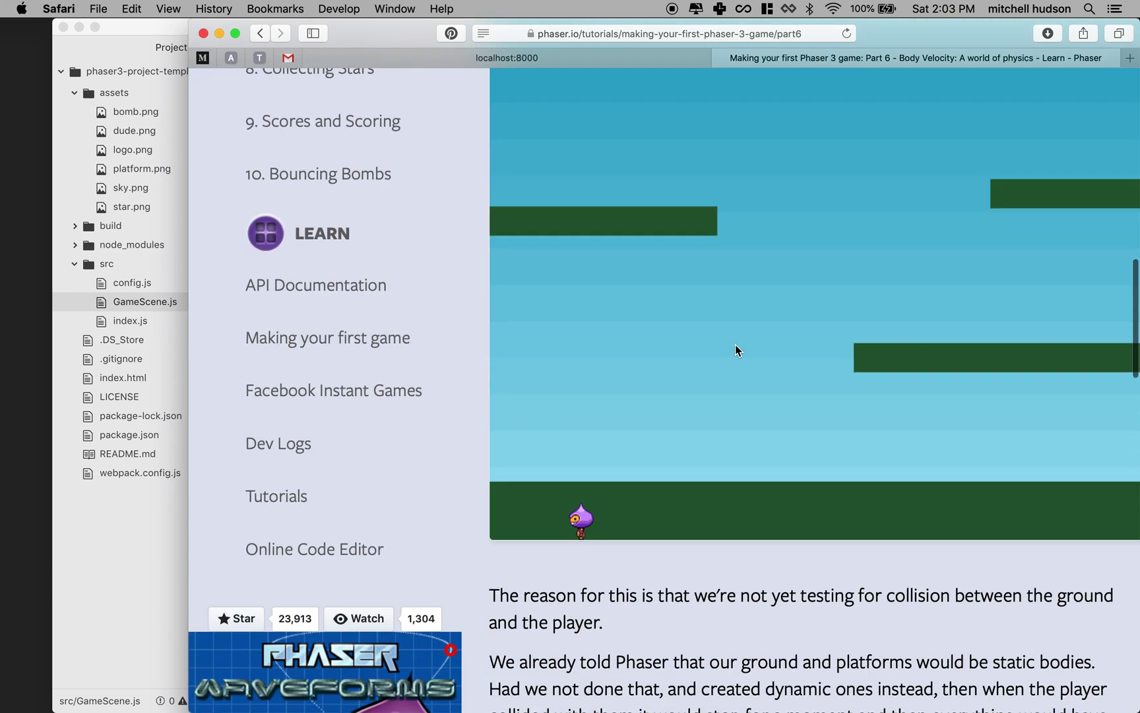
pyautogui.scroll(-6, 734, 345)
pyautogui.scroll(-5, 735, 344)
pyautogui.scroll(-6, 735, 345)
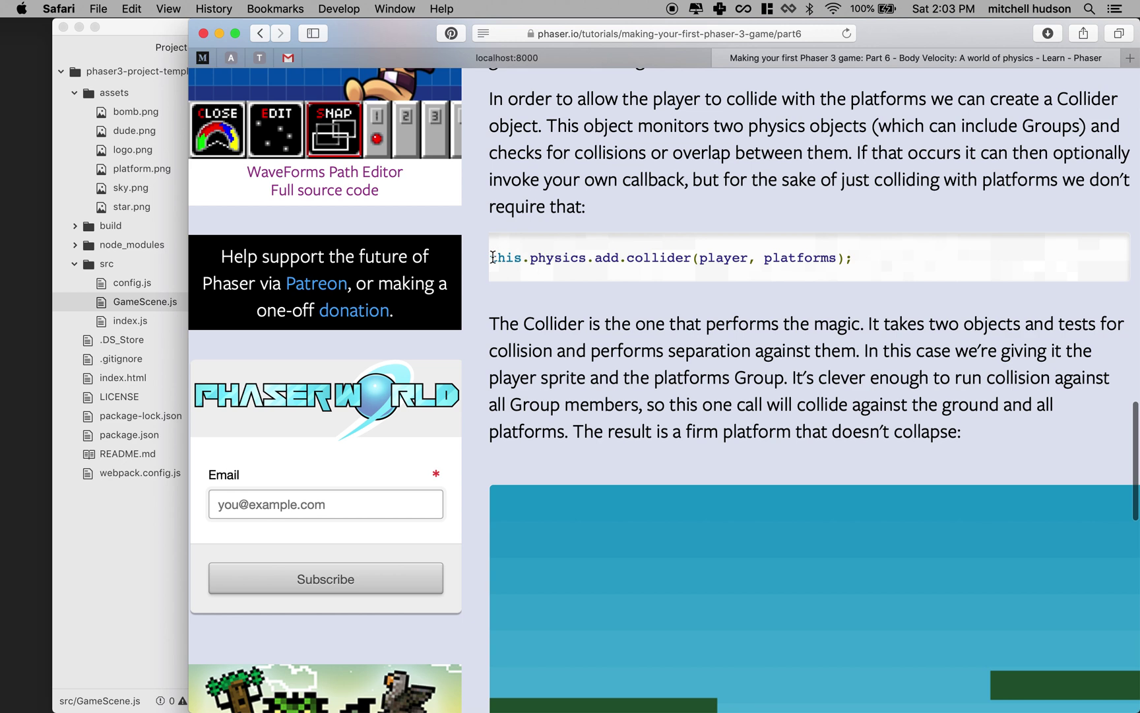
pyautogui.moveTo(492, 258); pyautogui.dragTo(778, 267)
pyautogui.press('super+c')
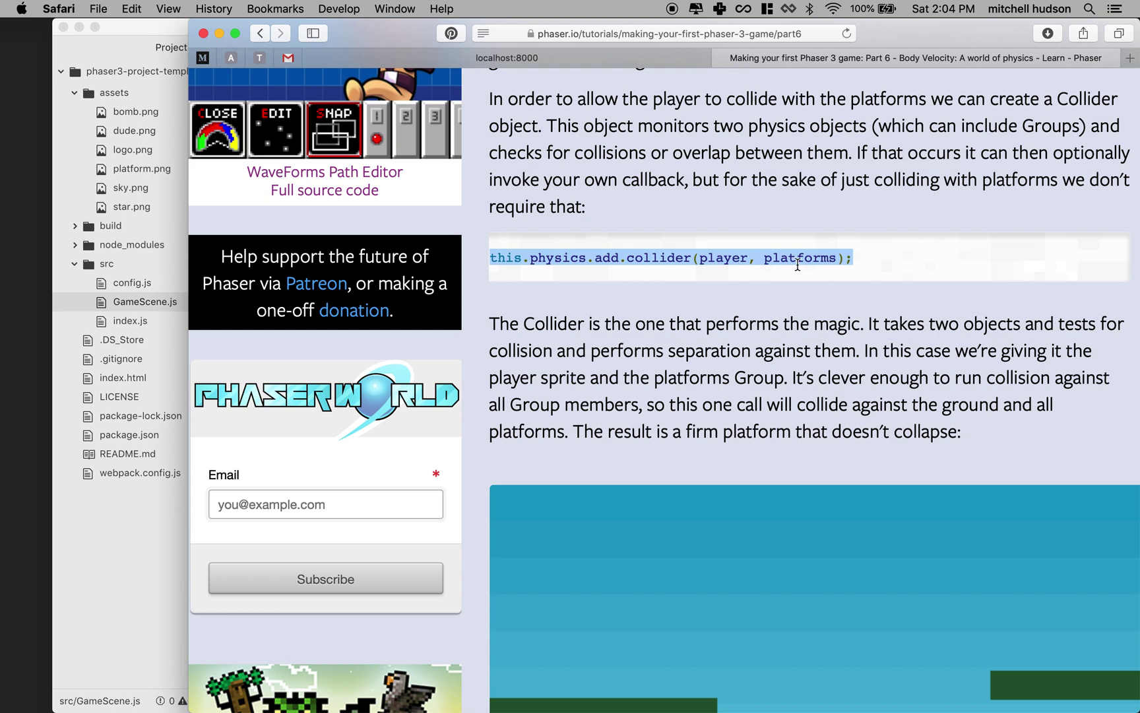
# Step: Return to createPlayer in GameScene.js, adding then removing a blank line after the sprite line
pyautogui.click(82, 566)
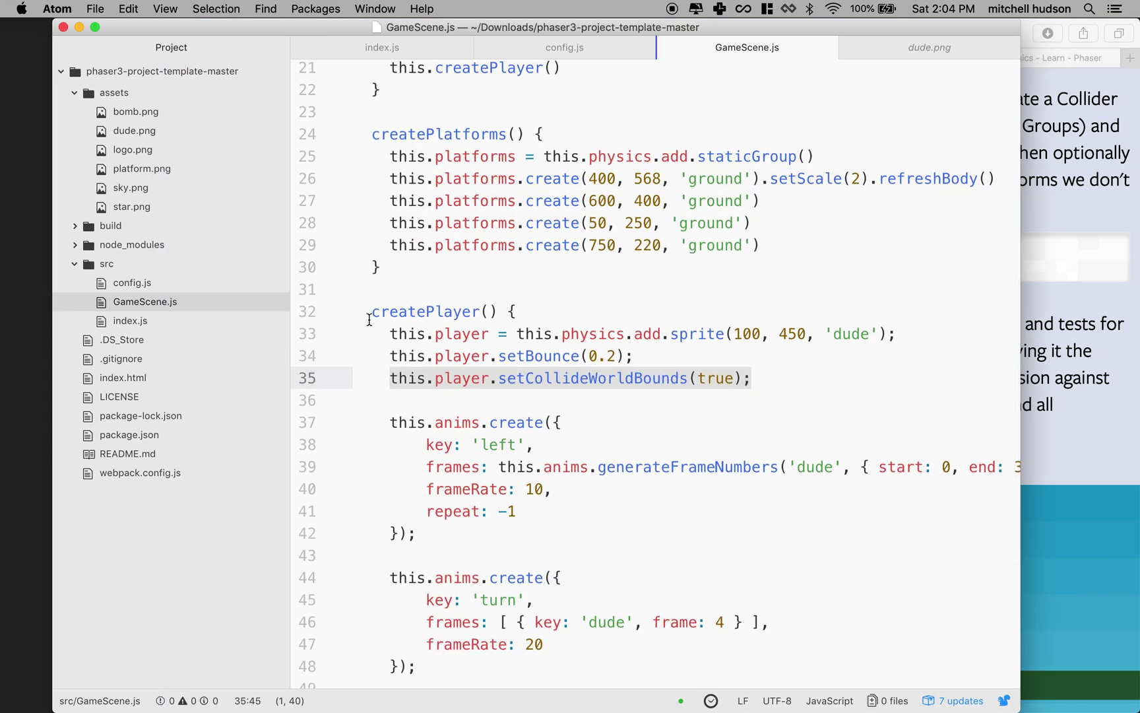
pyautogui.moveTo(369, 313); pyautogui.dragTo(522, 315)
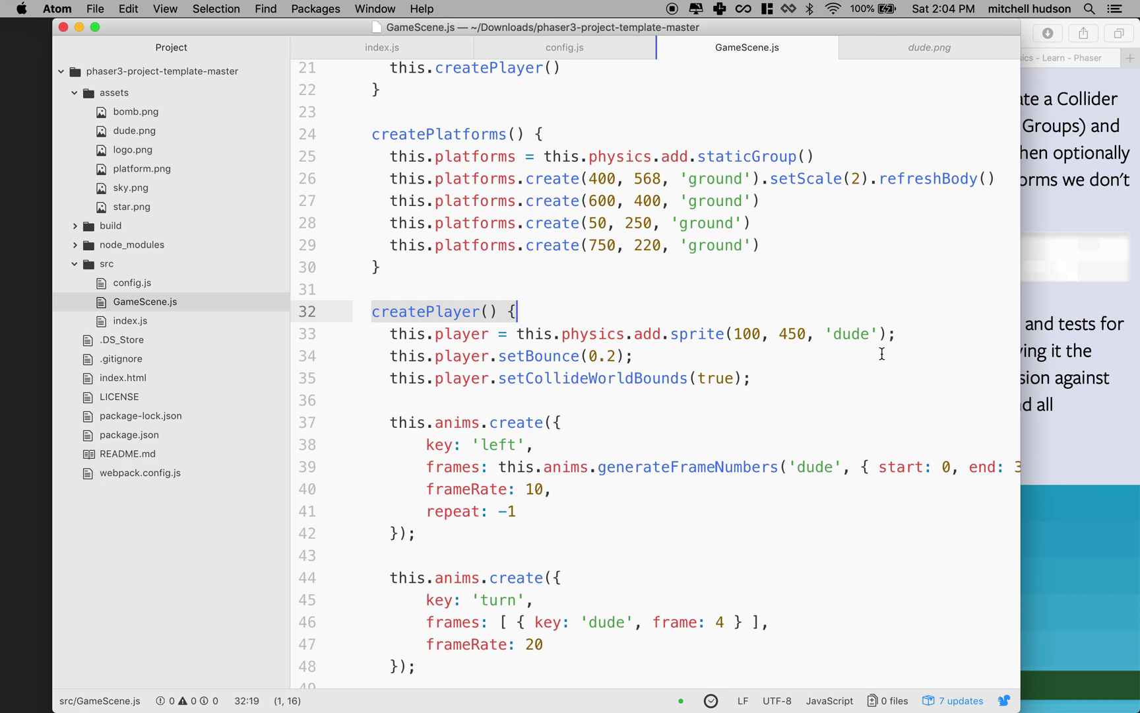
pyautogui.click(912, 338)
pyautogui.press('Return')
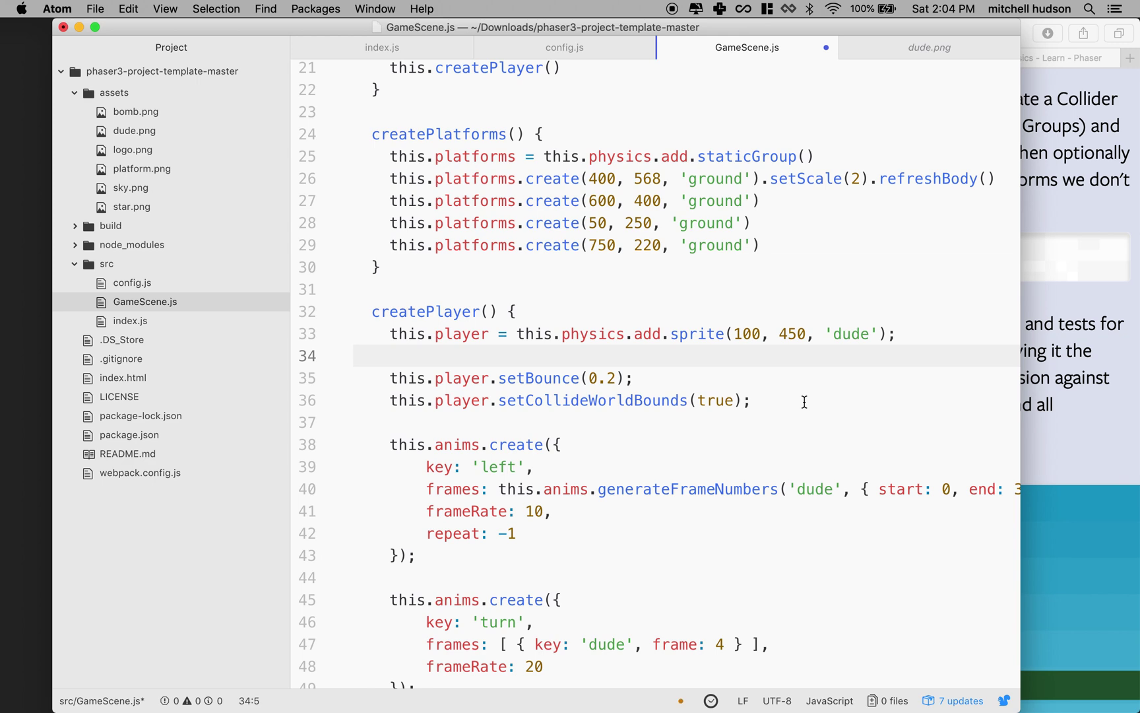
pyautogui.press('BackSpace')
pyautogui.press('BackSpace')
pyautogui.press('BackSpace')
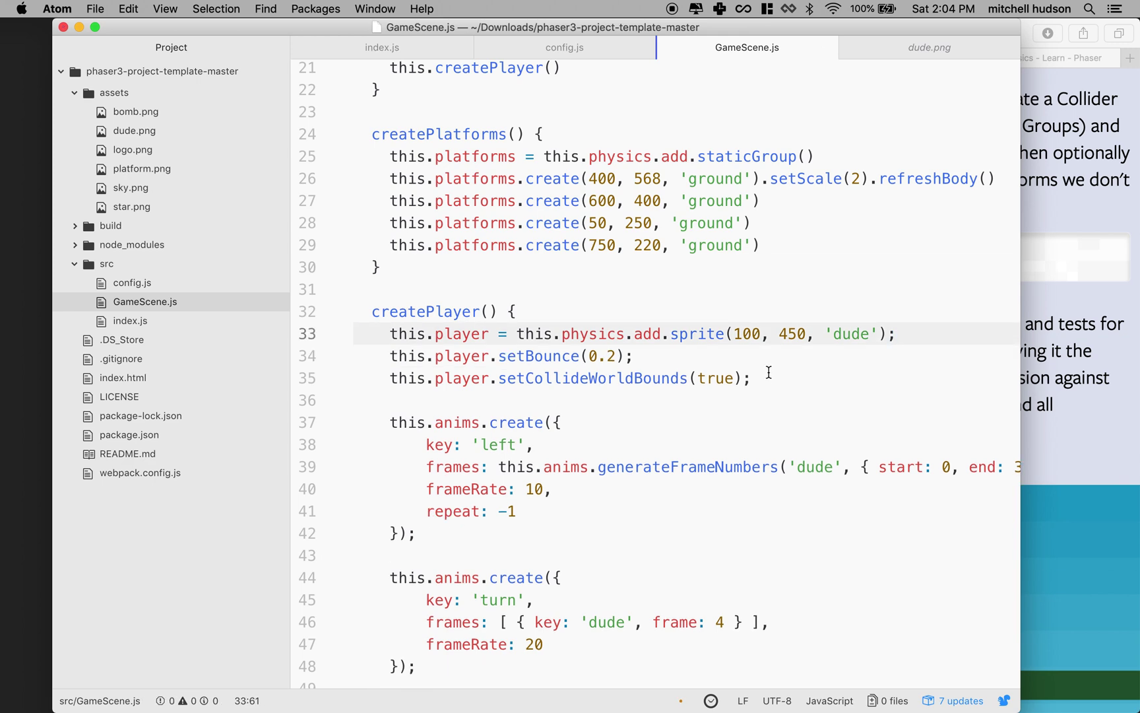
# Step: Paste this.physics.add.collider(player, platforms); onto a new line 37 after the world-bounds code
pyautogui.click(768, 379)
pyautogui.press('Return')
pyautogui.moveTo(498, 379); pyautogui.dragTo(742, 379)
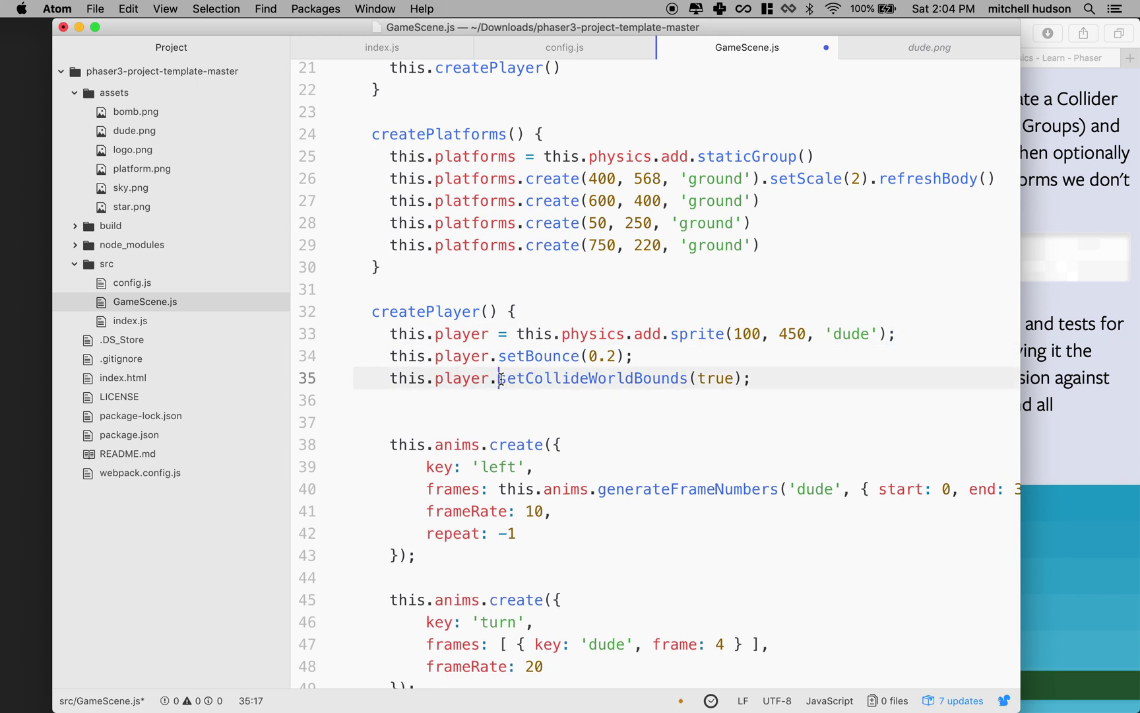
pyautogui.click(672, 358)
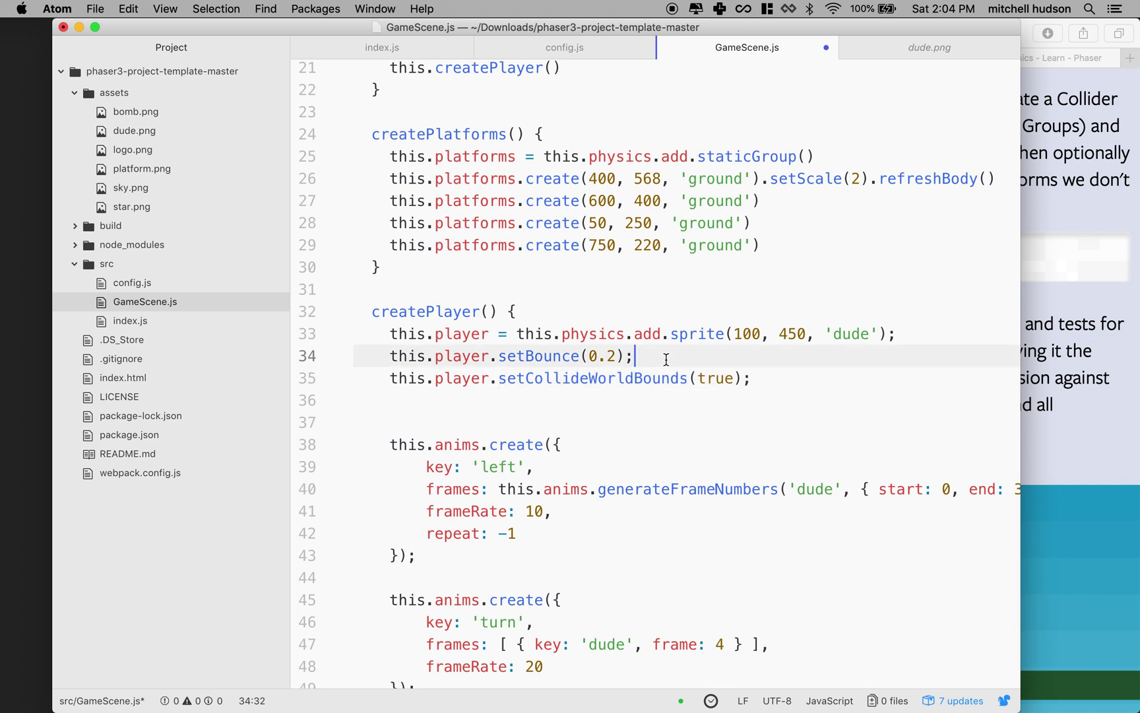
pyautogui.press('Return')
pyautogui.click(494, 426)
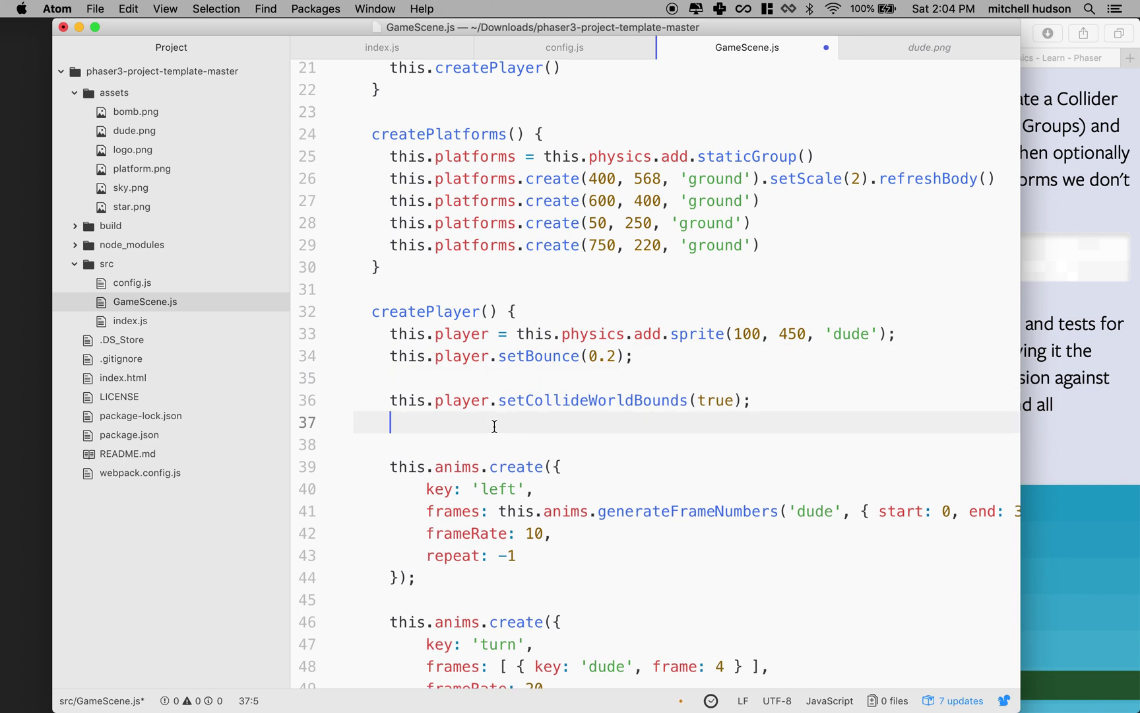
pyautogui.press('super+v')
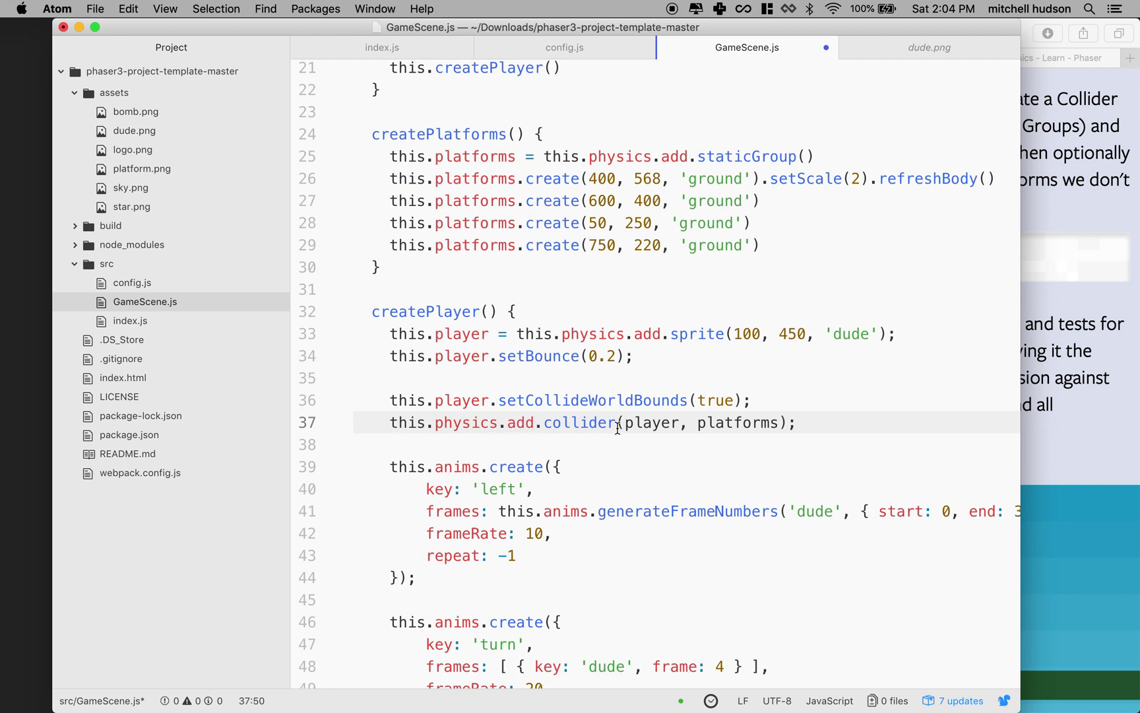
# Step: Match player and platforms to this.player and this.platforms, then prefix both with this
pyautogui.moveTo(624, 423); pyautogui.dragTo(682, 425)
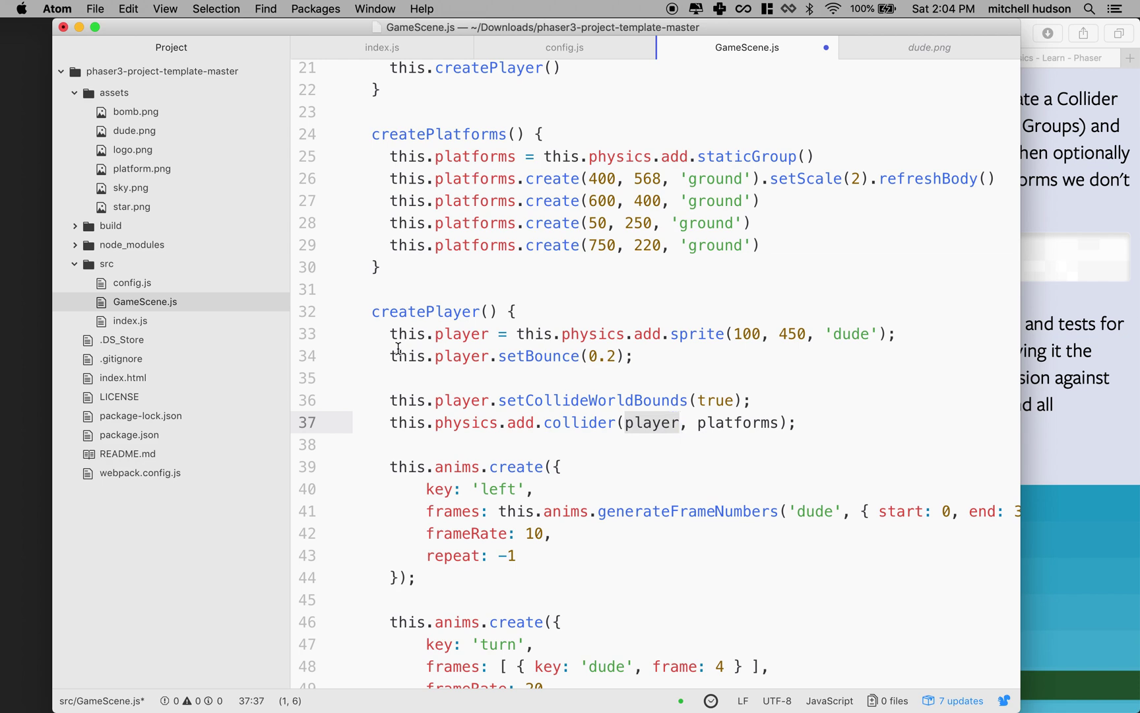
pyautogui.moveTo(390, 356); pyautogui.dragTo(493, 359)
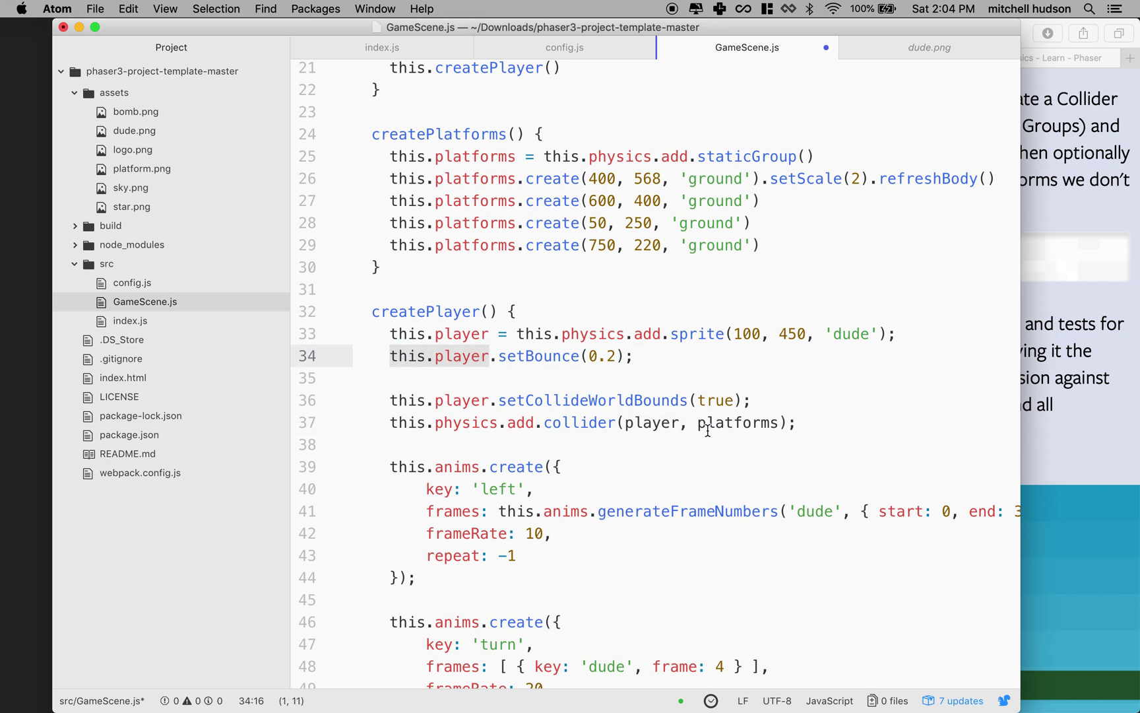
pyautogui.moveTo(699, 425); pyautogui.dragTo(776, 423)
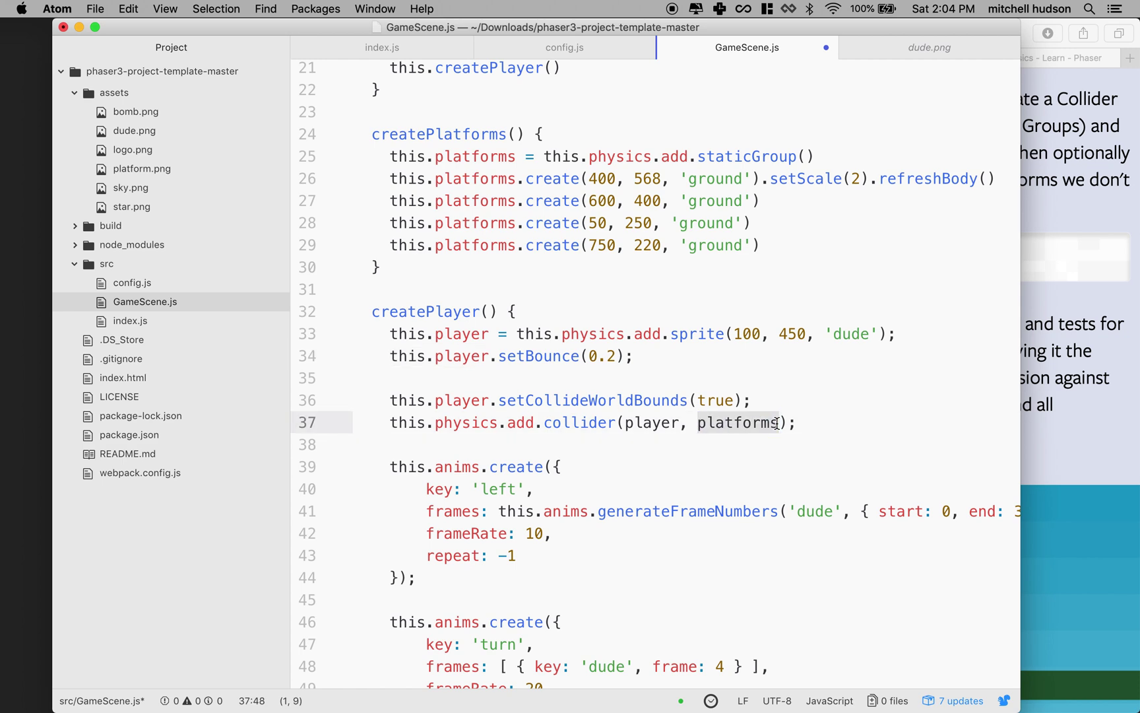
pyautogui.moveTo(390, 246); pyautogui.dragTo(490, 246)
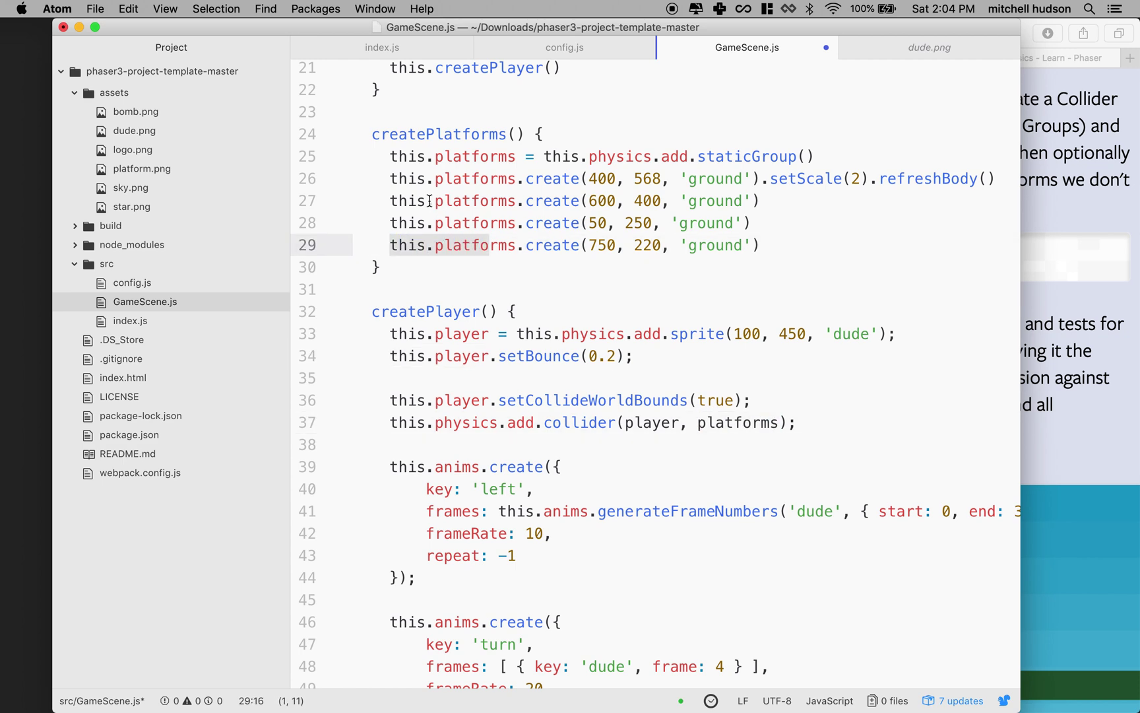
pyautogui.moveTo(390, 156); pyautogui.dragTo(516, 157)
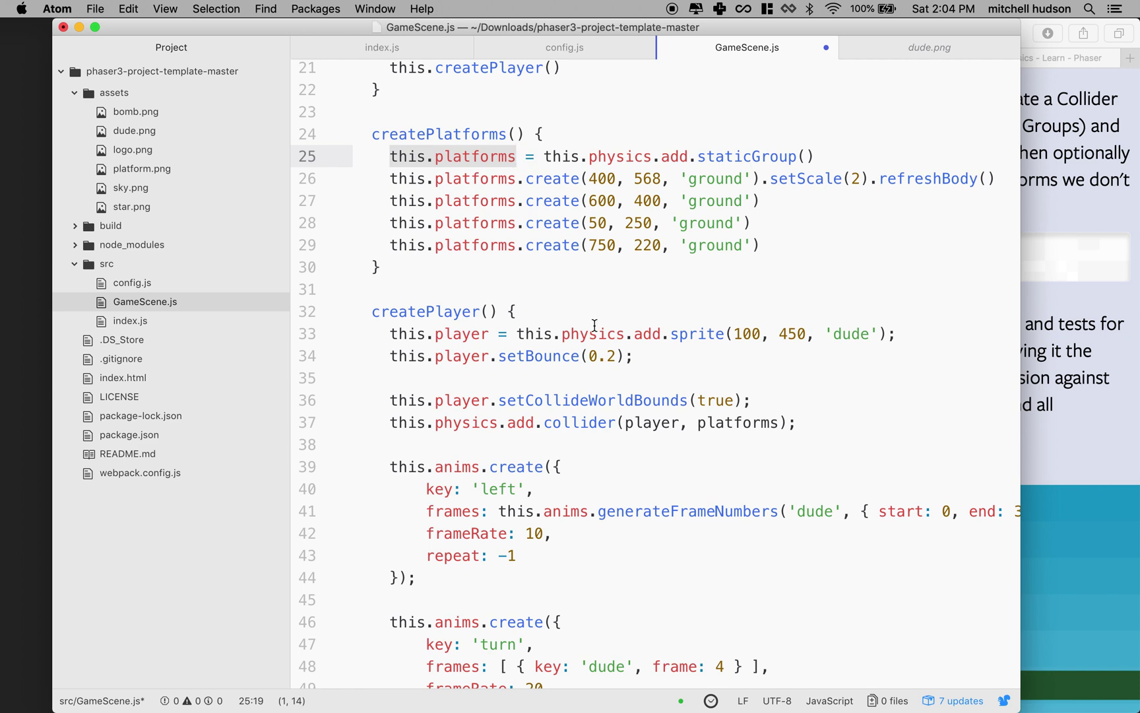
pyautogui.click(625, 424)
pyautogui.write('this')
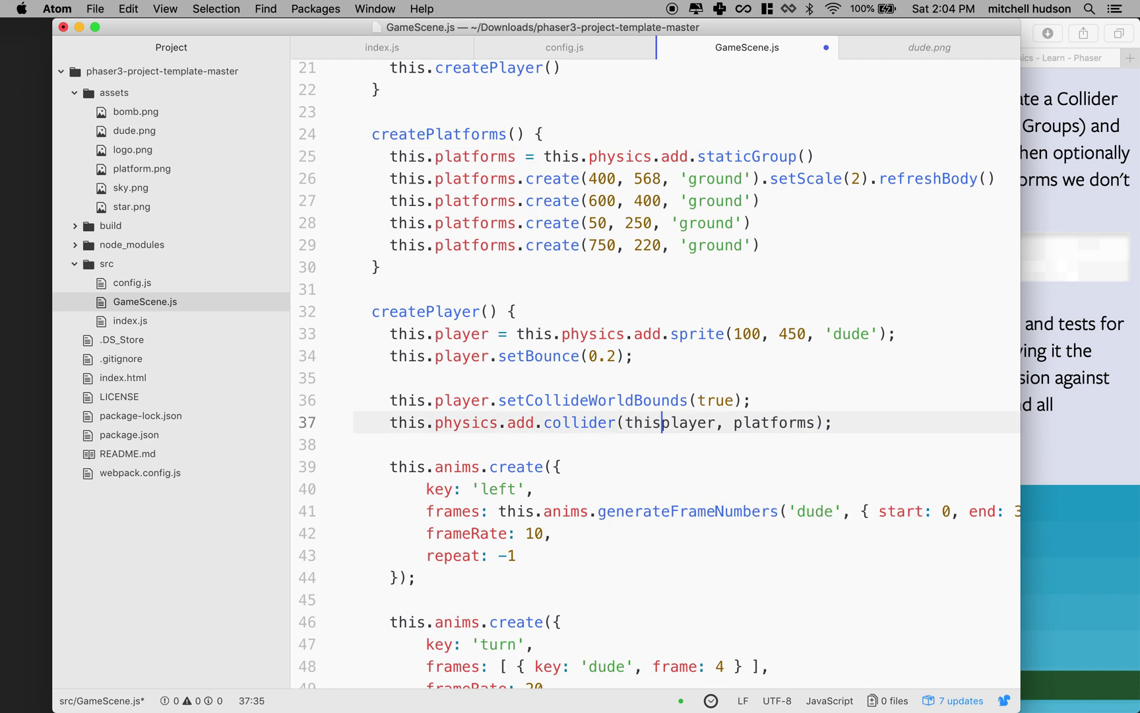
pyautogui.write('.')
pyautogui.click(743, 424)
pyautogui.write('t')
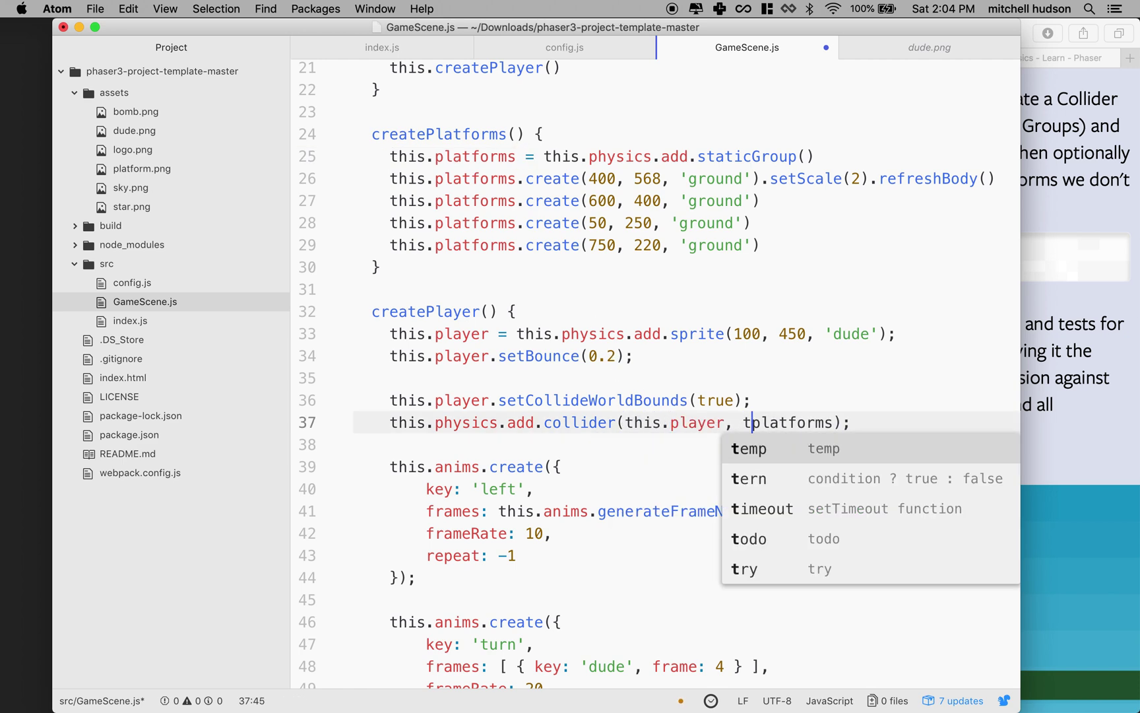
pyautogui.write('his.')
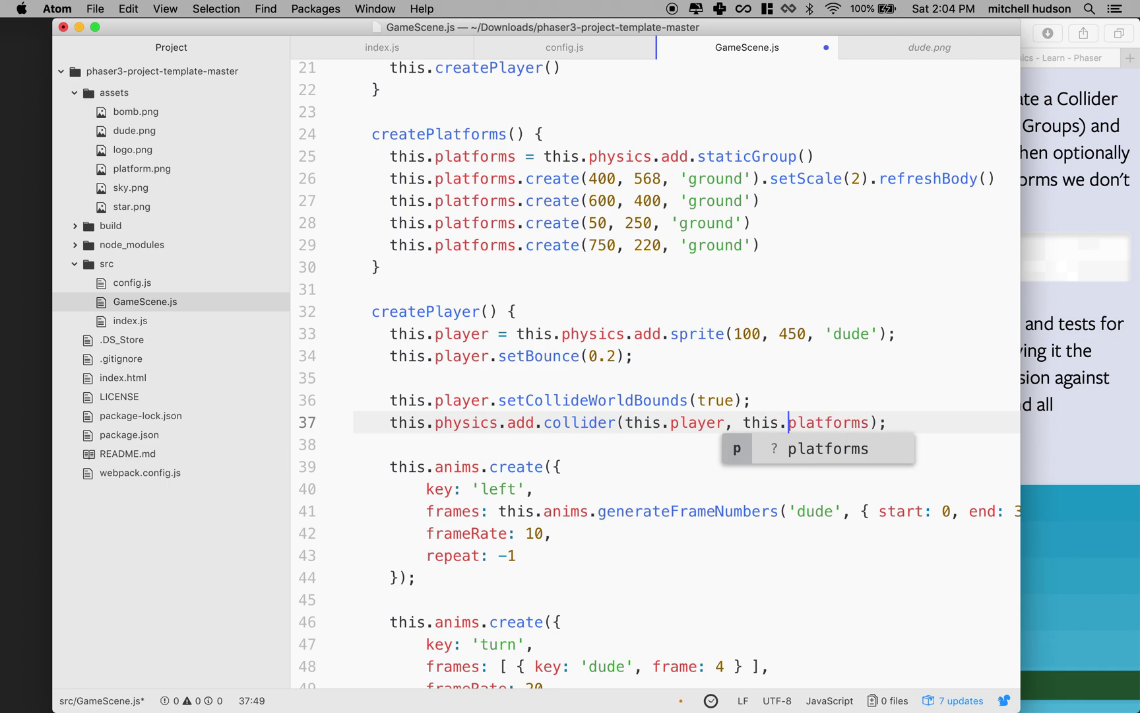
# Step: Reload the localhost:8000 game in Safari to check the player lands after the collider change
pyautogui.click(1114, 348)
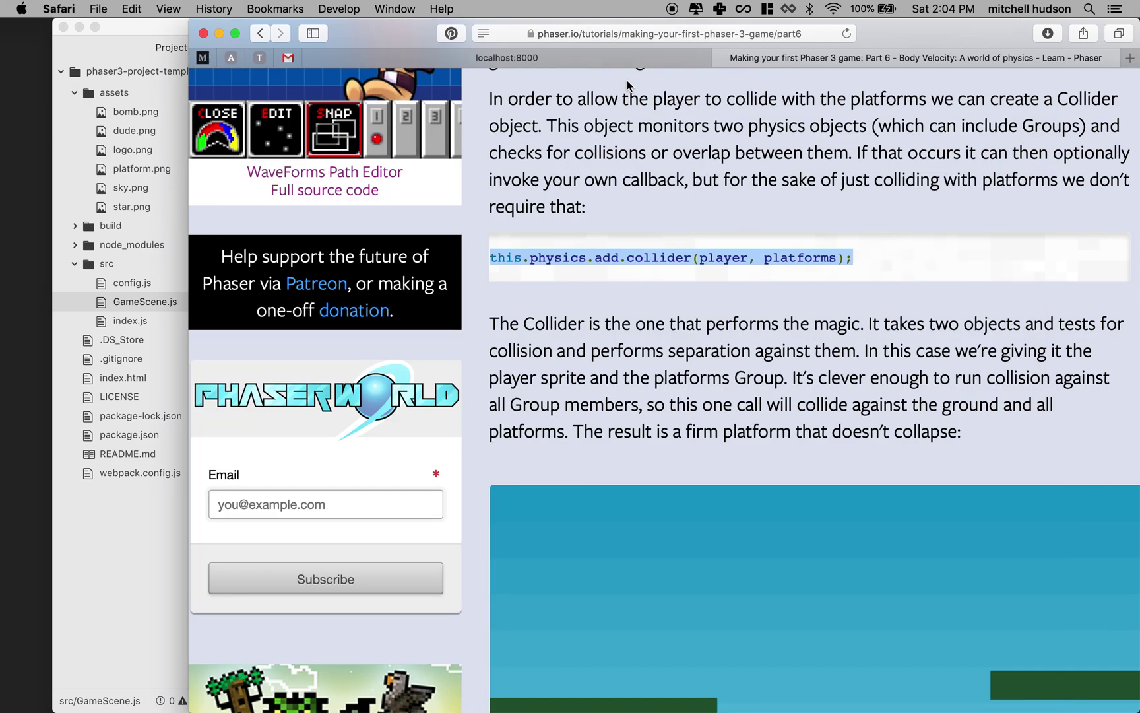
pyautogui.click(544, 54)
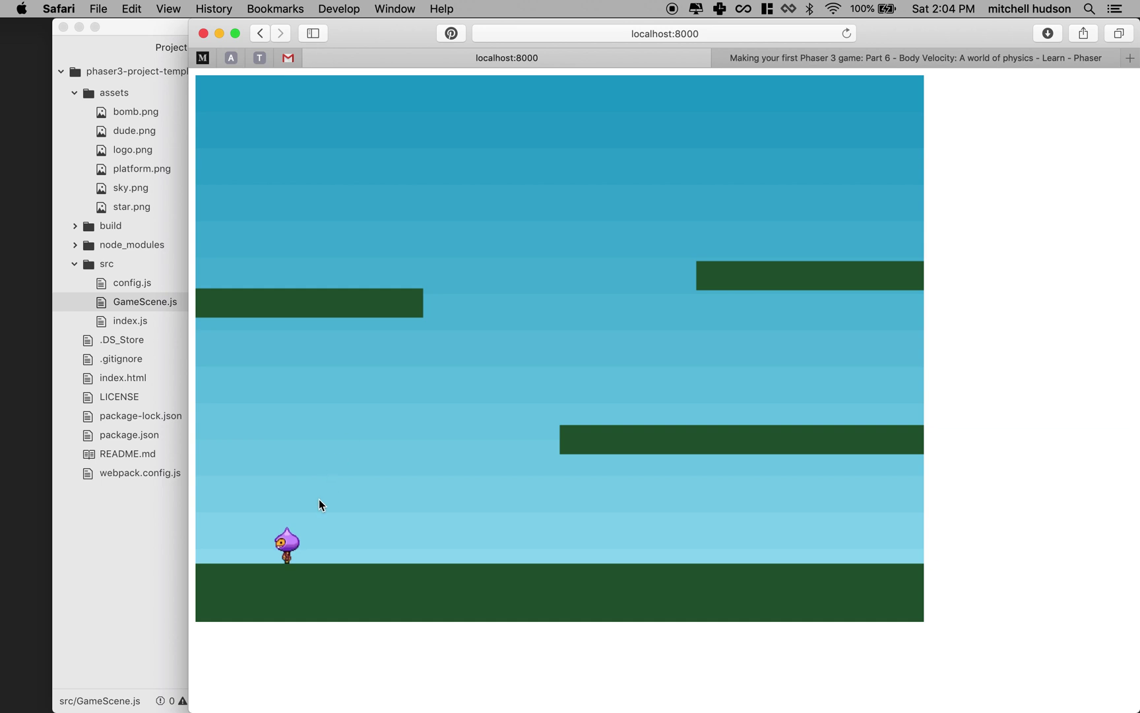
pyautogui.press('super+r')
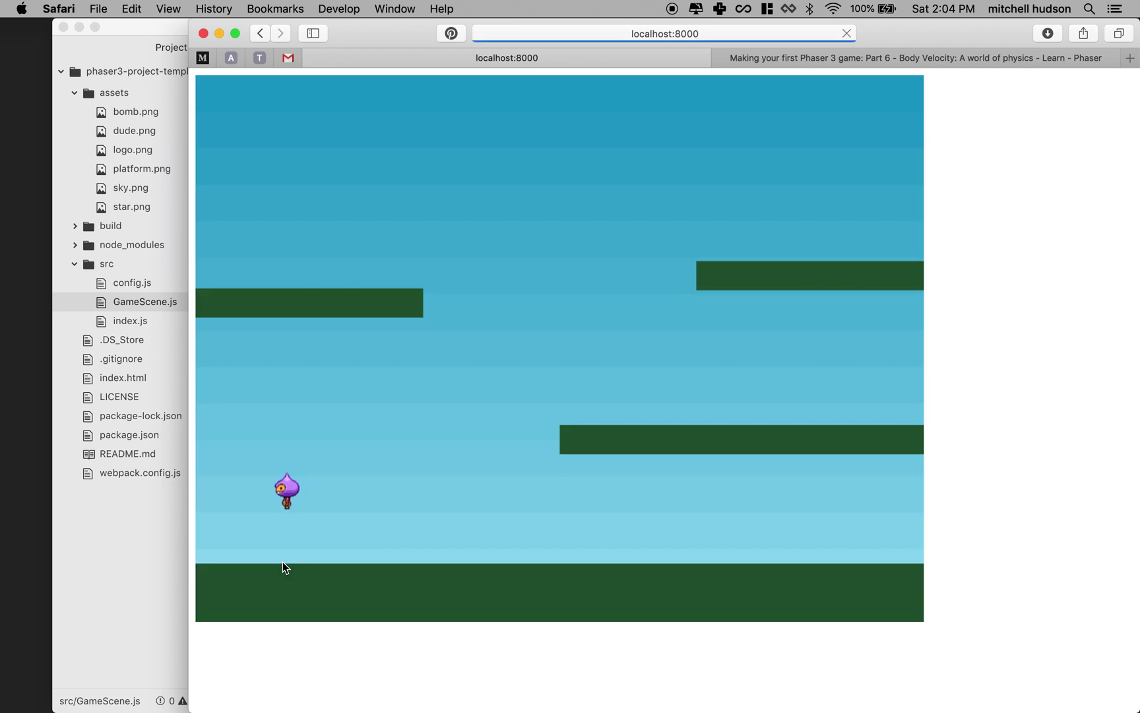